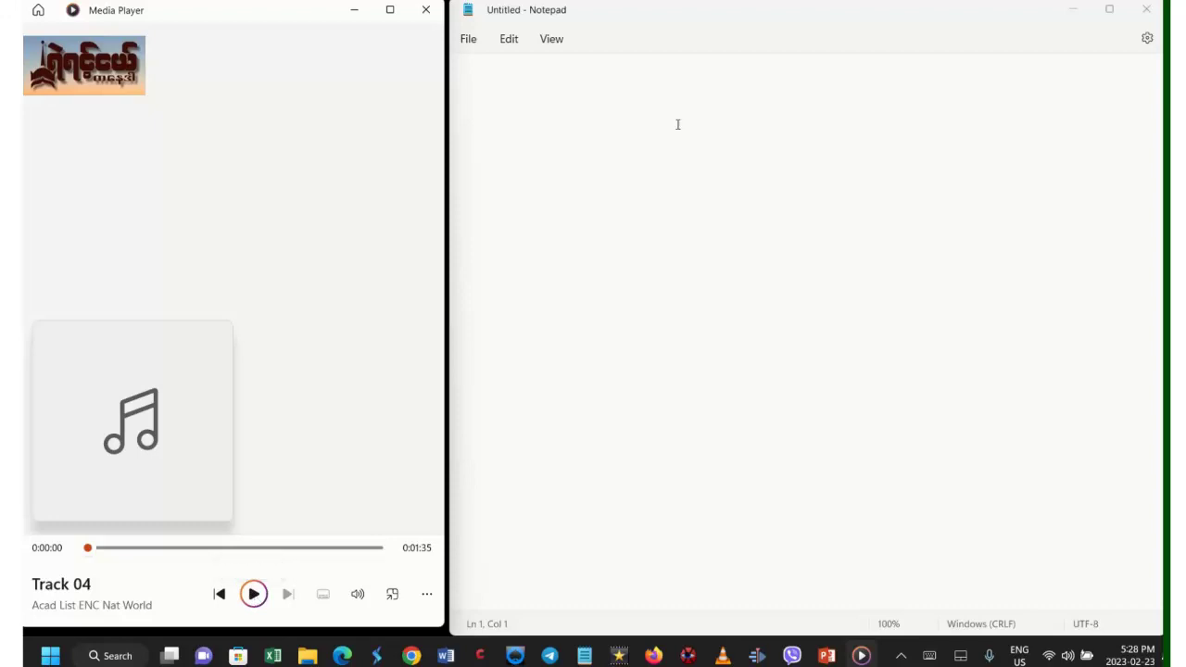
Play Track 04 in Media Player and voice-type its lecture into the blank Notepad document
{"action": "left_click", "coordinate": [468, 77]}
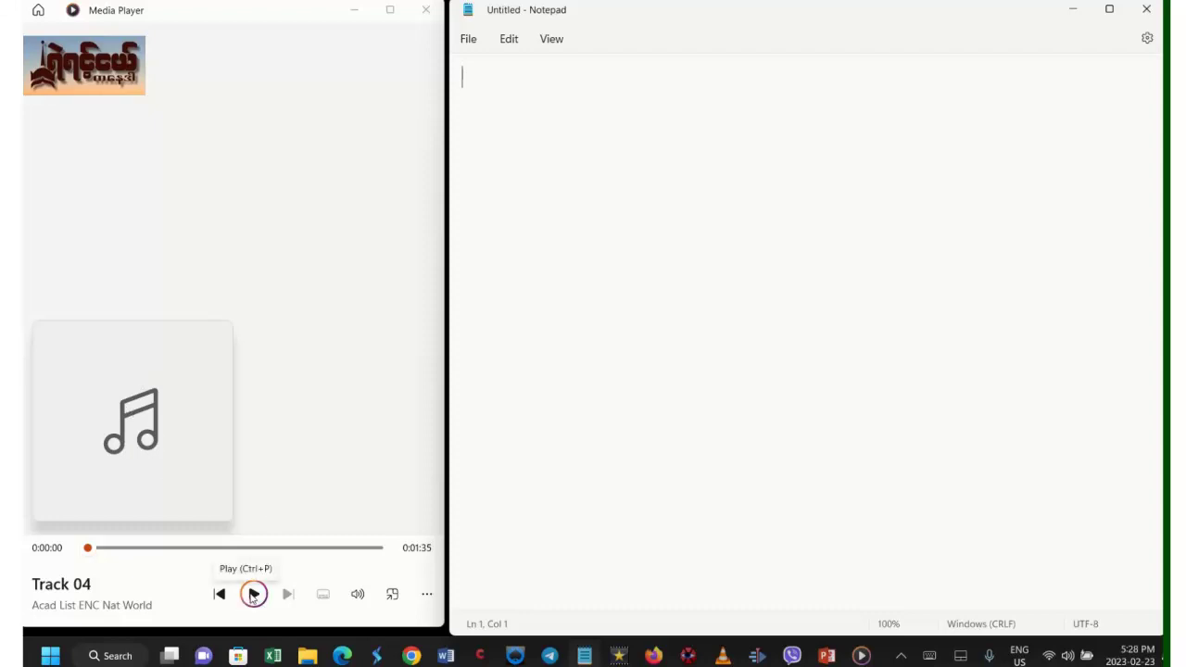
{"action": "left_click", "coordinate": [253, 597]}
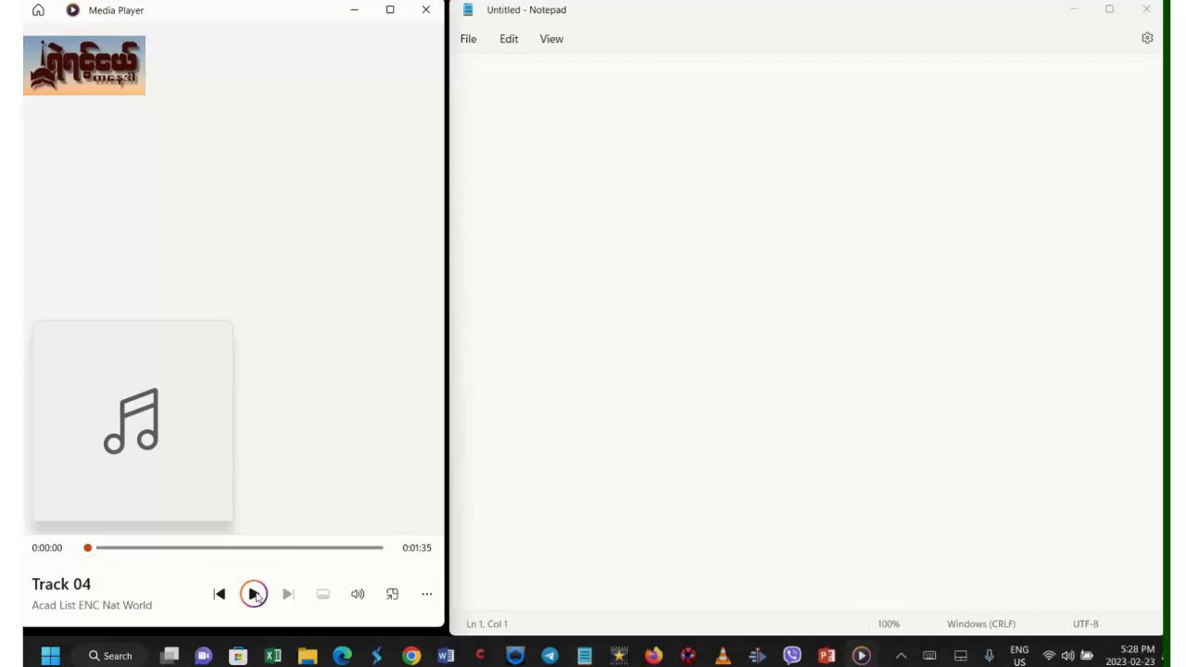
{"action": "left_click", "coordinate": [255, 595]}
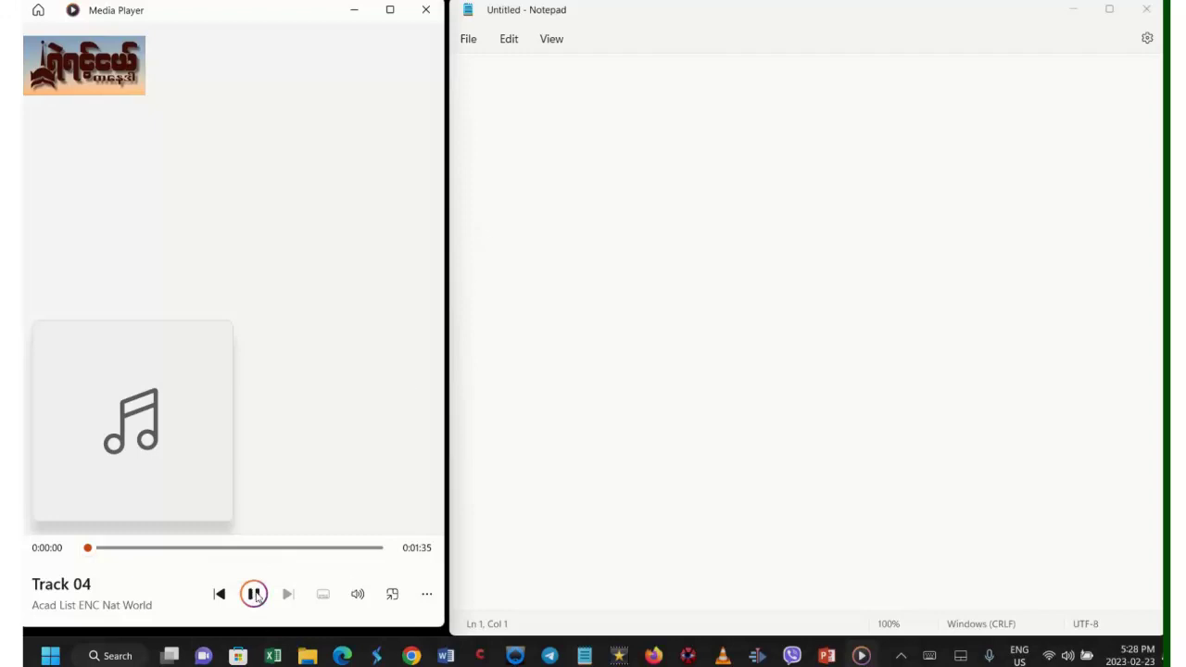
{"action": "left_click", "coordinate": [473, 77]}
{"action": "key", "text": "super+h"}
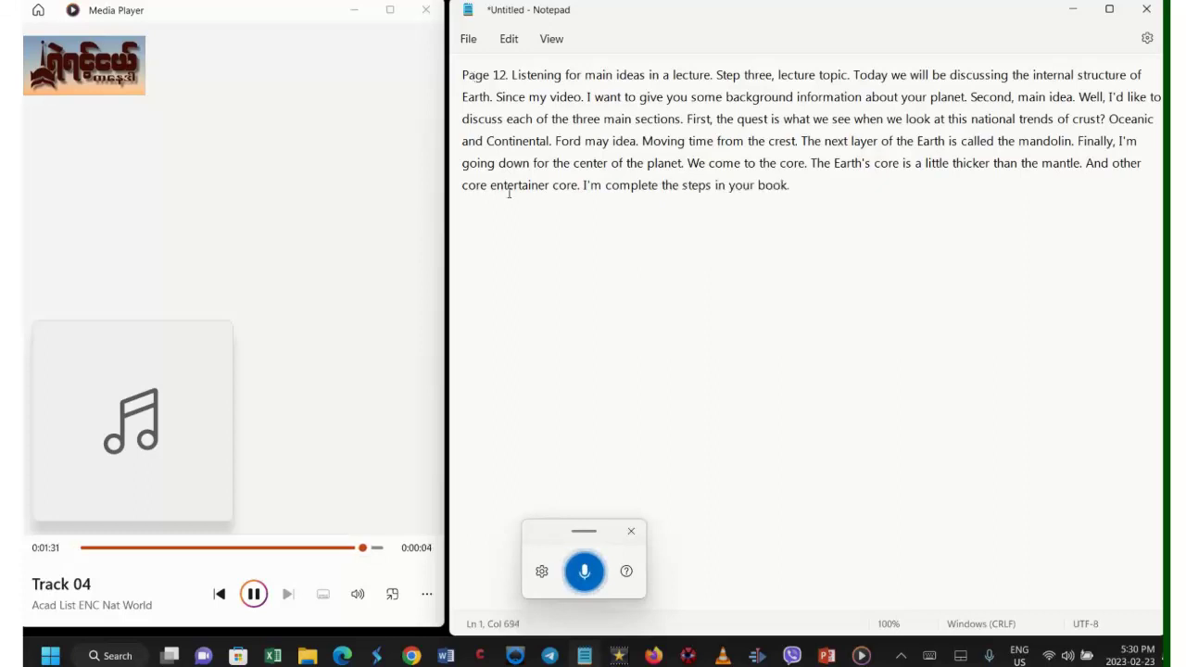
Stop voice typing, then toggle Voice typing launcher and Automatic punctuation off and back on in its settings
{"action": "left_click", "coordinate": [591, 586]}
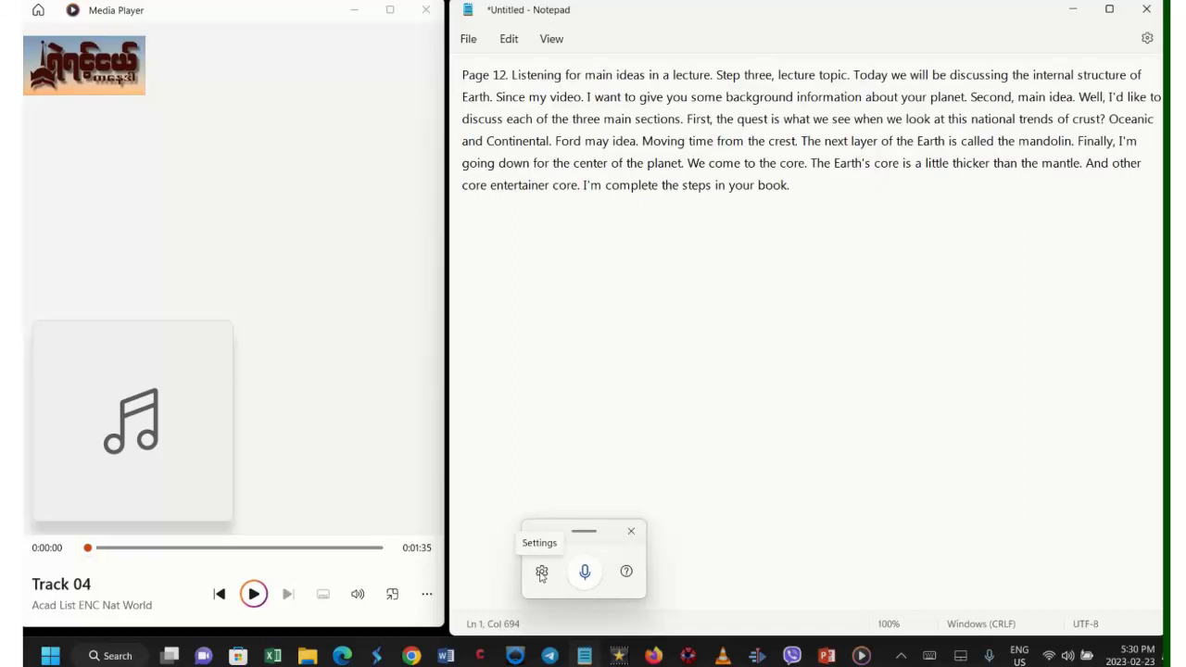
{"action": "left_click", "coordinate": [542, 574]}
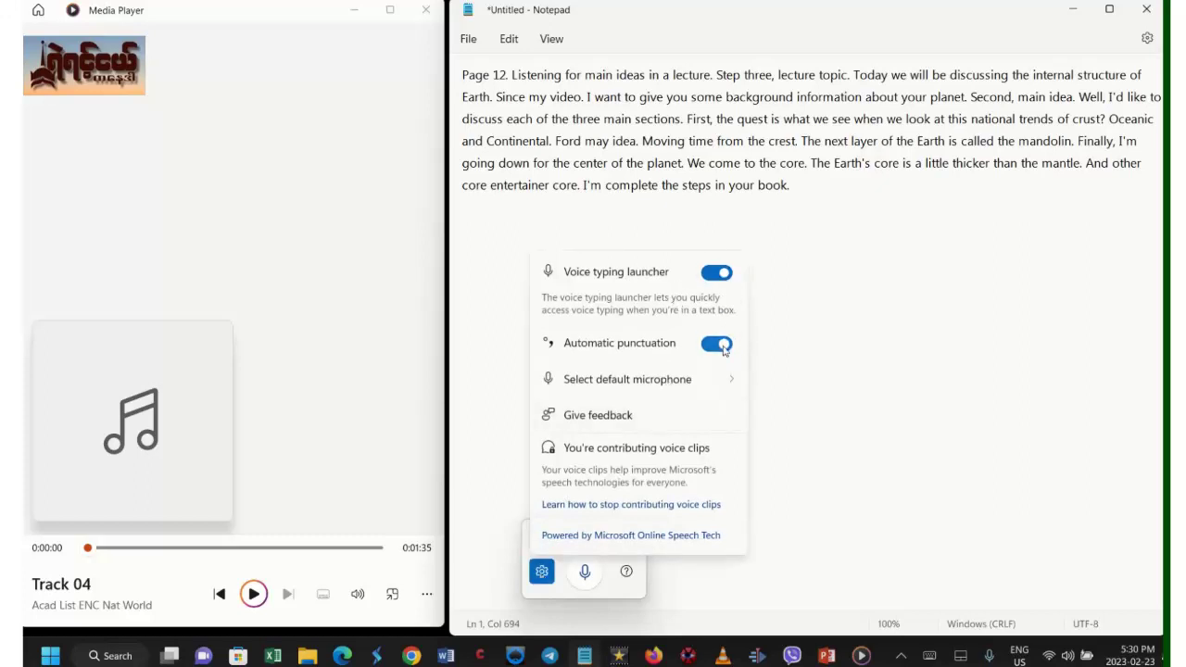
{"action": "left_click", "coordinate": [717, 275]}
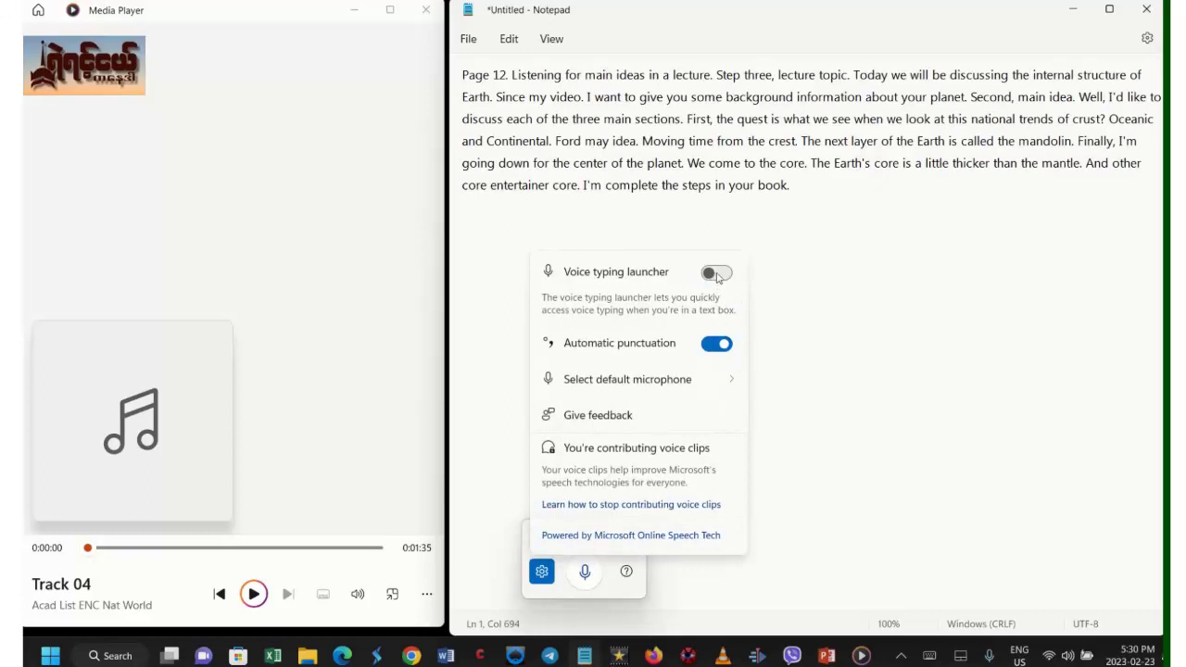
{"action": "left_click", "coordinate": [719, 274]}
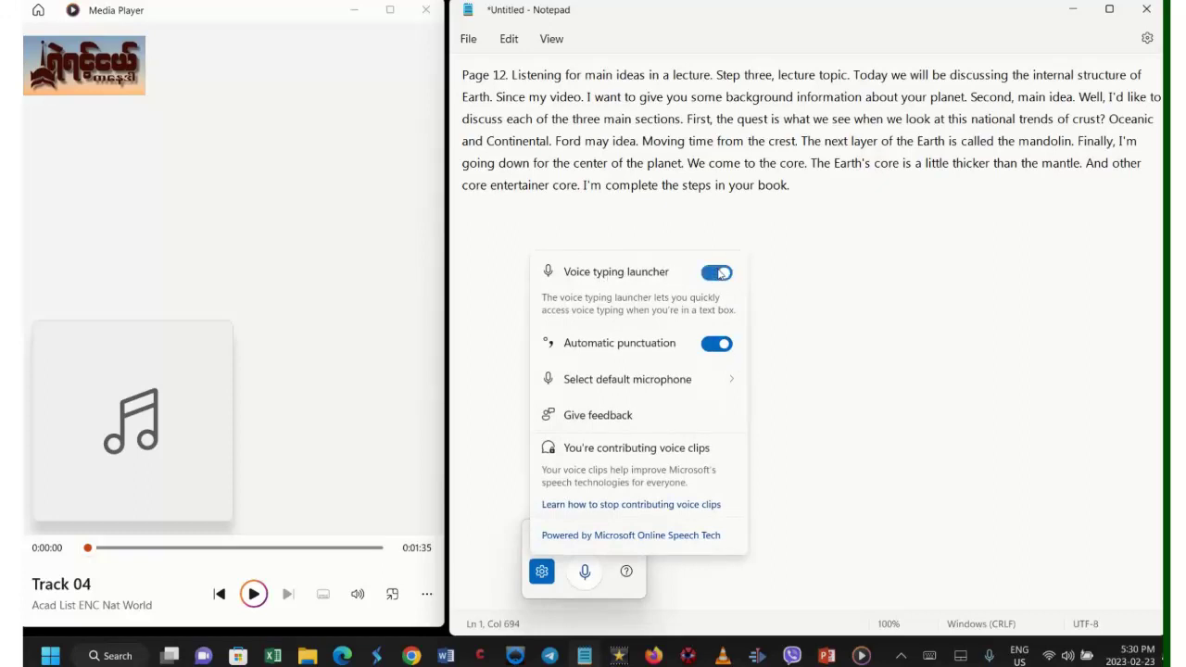
{"action": "left_click", "coordinate": [717, 349]}
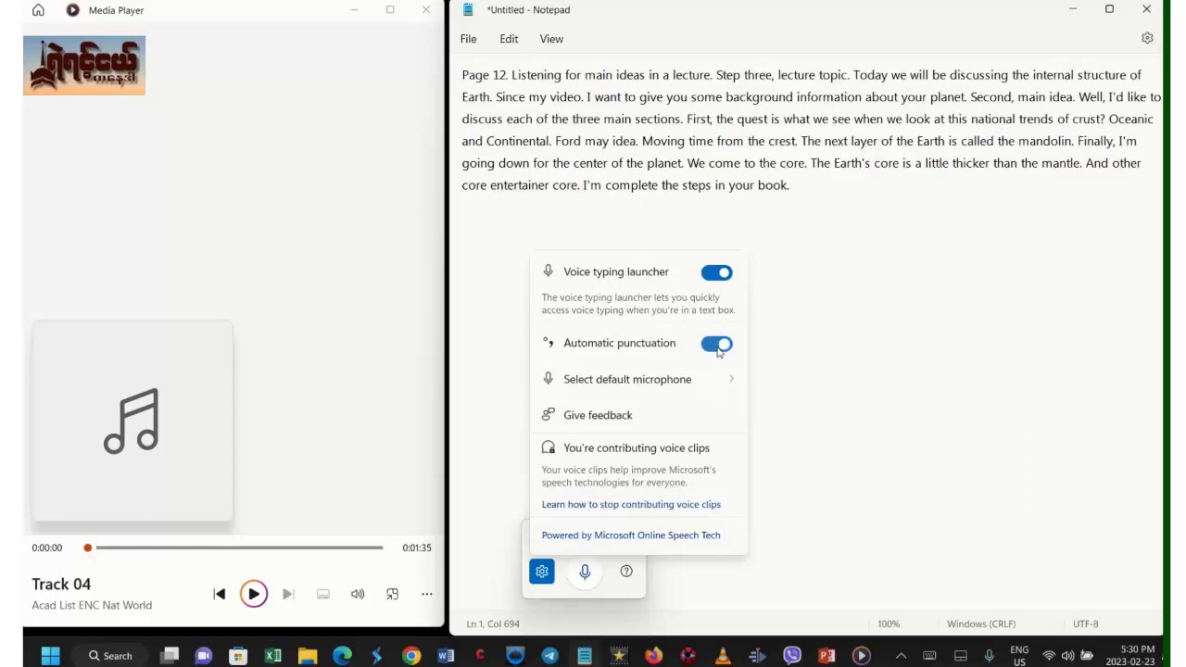
{"action": "left_click", "coordinate": [545, 575]}
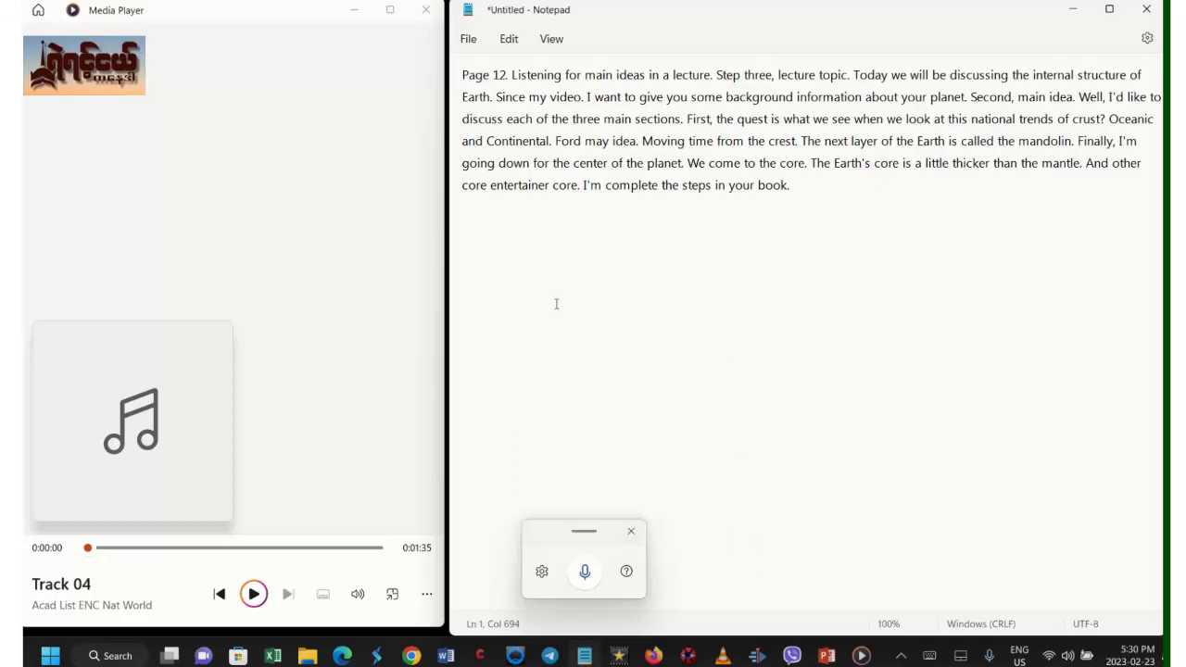
Add a blank line after 'book.' at the end of the lecture transcript
{"action": "double_click", "coordinate": [490, 210]}
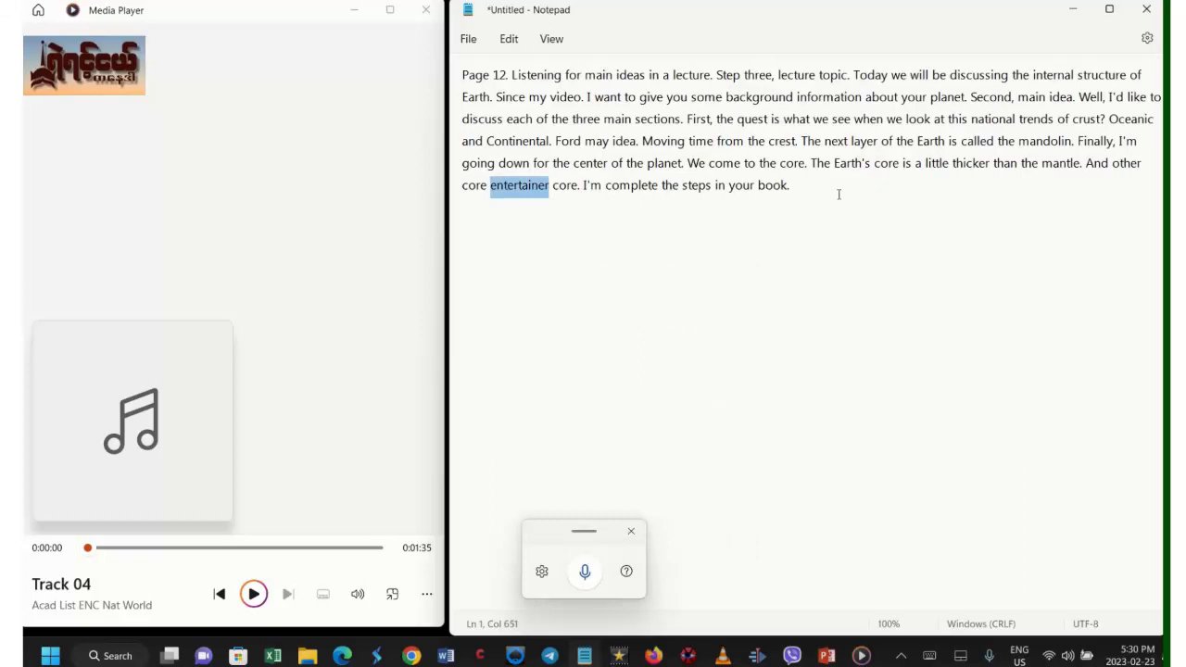
{"action": "left_click", "coordinate": [839, 195]}
{"action": "key", "text": "Return"}
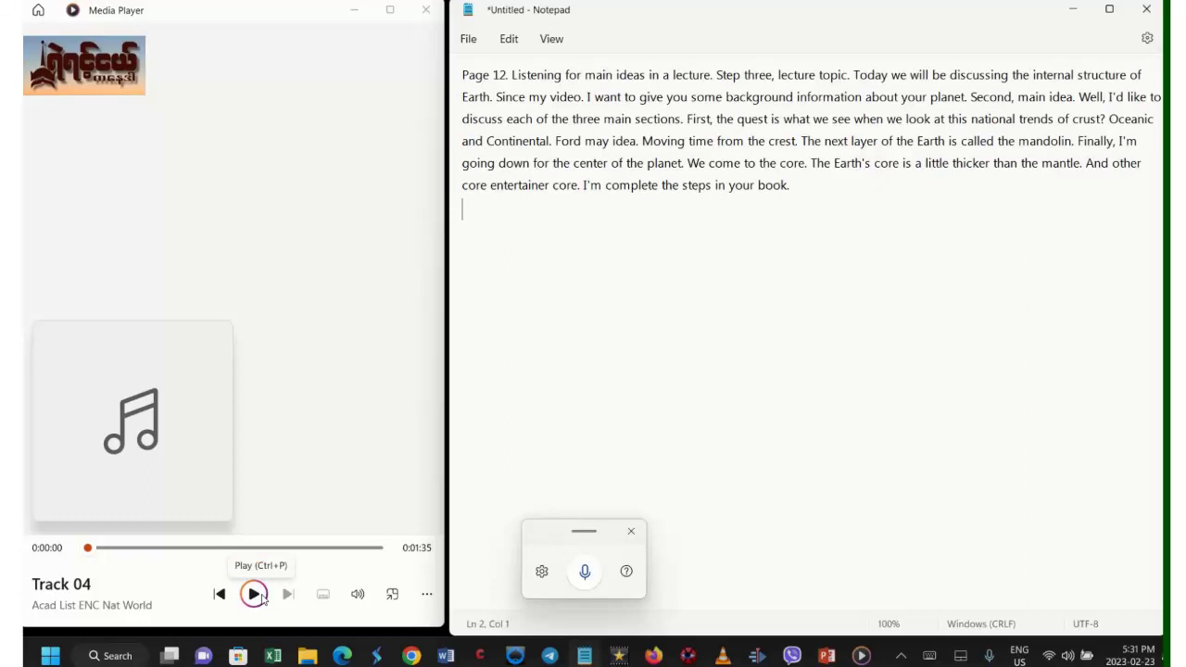
Replay Track 04 and voice-type its opening onto the new line, through 'background information about our planet.'
{"action": "left_click", "coordinate": [254, 594]}
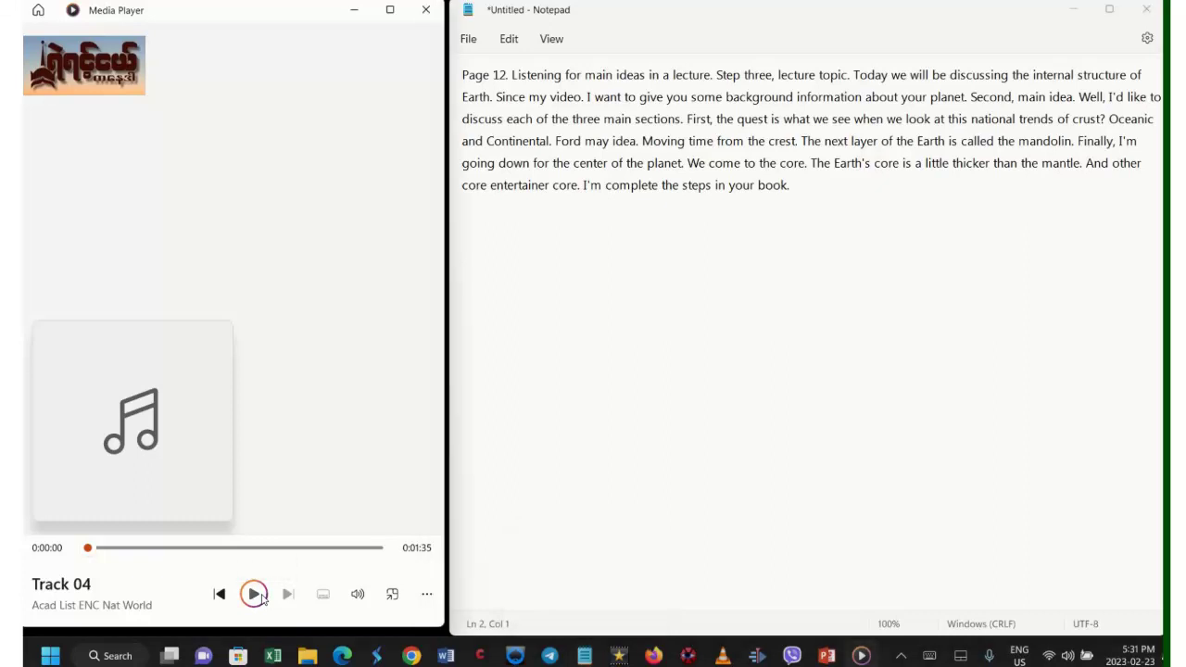
{"action": "left_click", "coordinate": [470, 210]}
{"action": "key", "text": "super+h"}
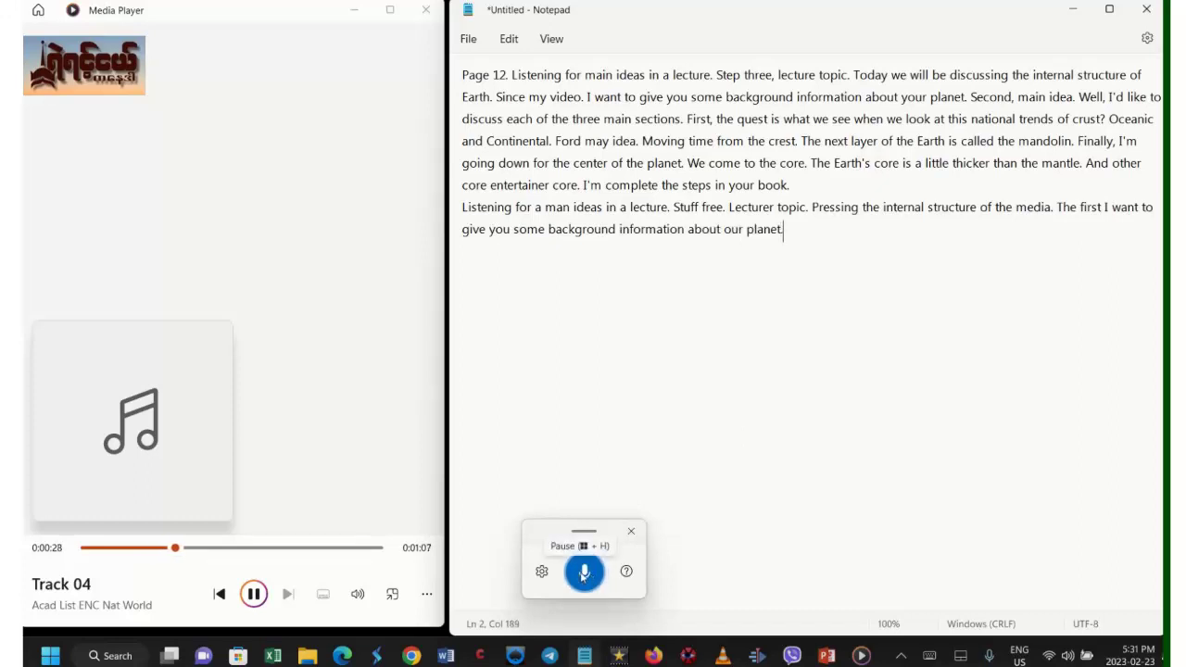
{"action": "left_click", "coordinate": [584, 575]}
Pause the Track 04 lecture audio at 0:00:31 in Media Player
{"action": "left_click", "coordinate": [248, 593]}
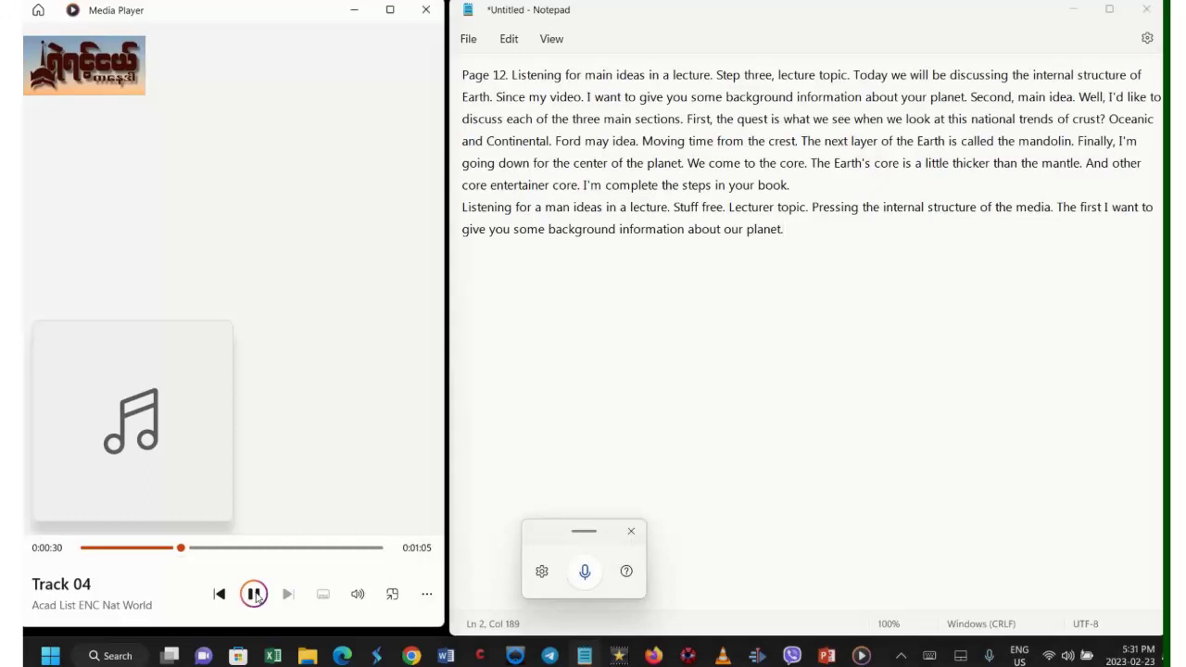